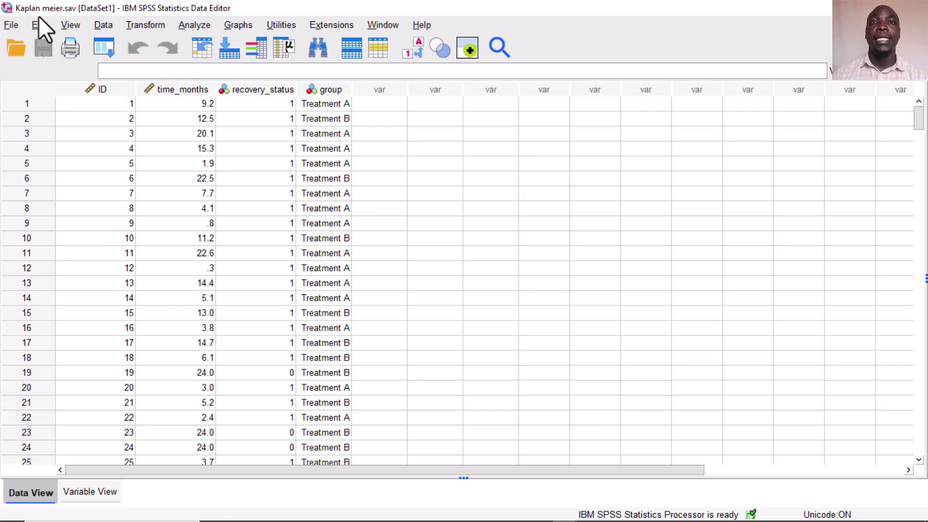
- Examine the ID, time_months, recovery_status and group variables in the dataset, including the recovery status coding
left_click(110, 92)
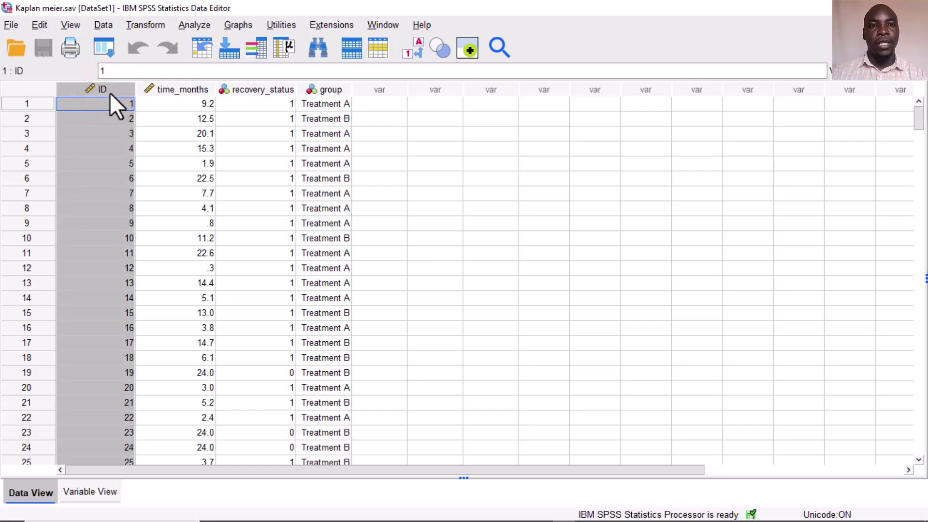
left_click(179, 88)
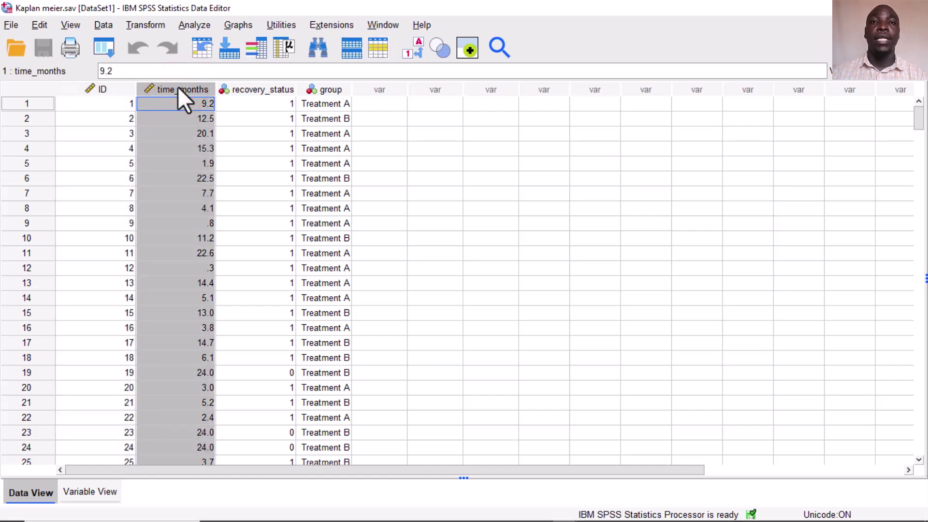
left_click(255, 88)
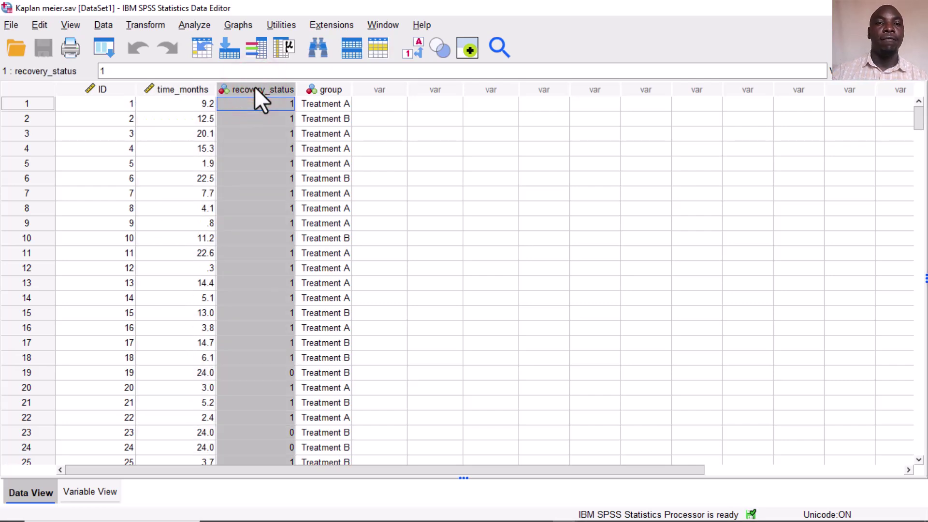
left_click(283, 103)
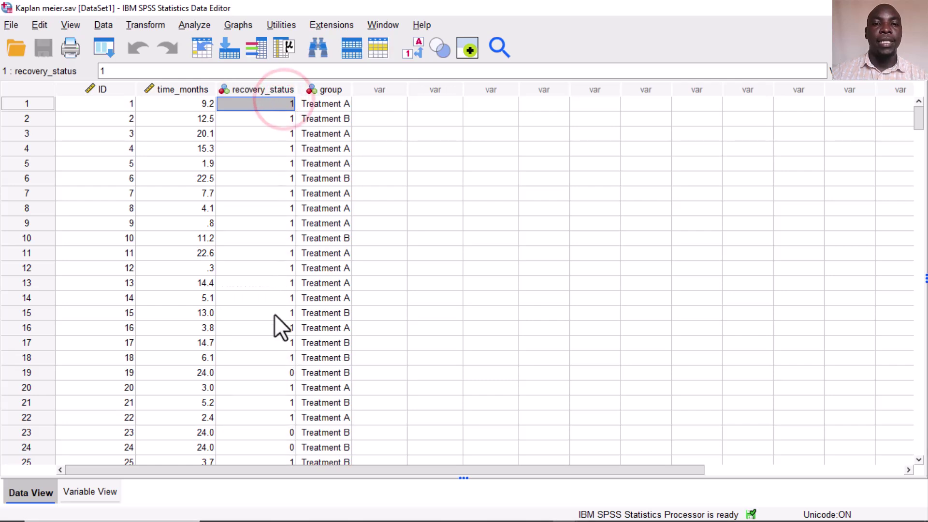
left_click(273, 372)
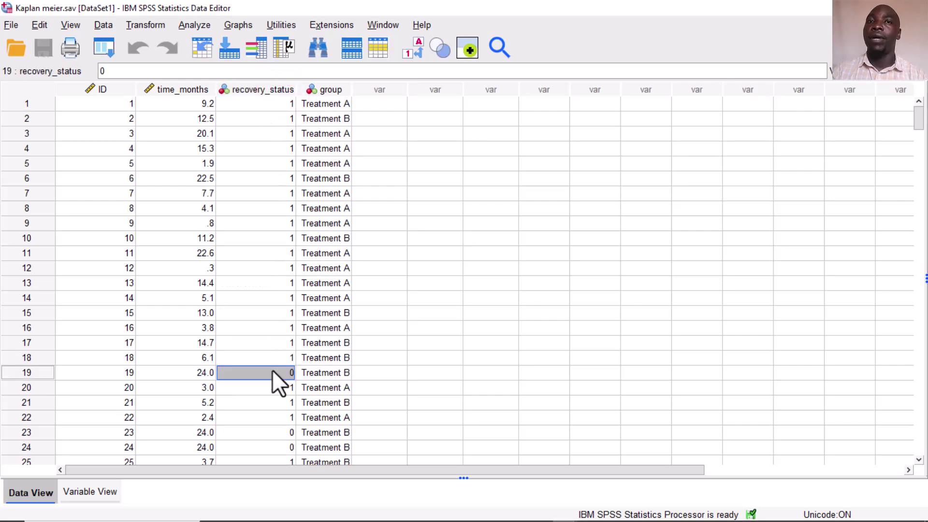
left_click(331, 90)
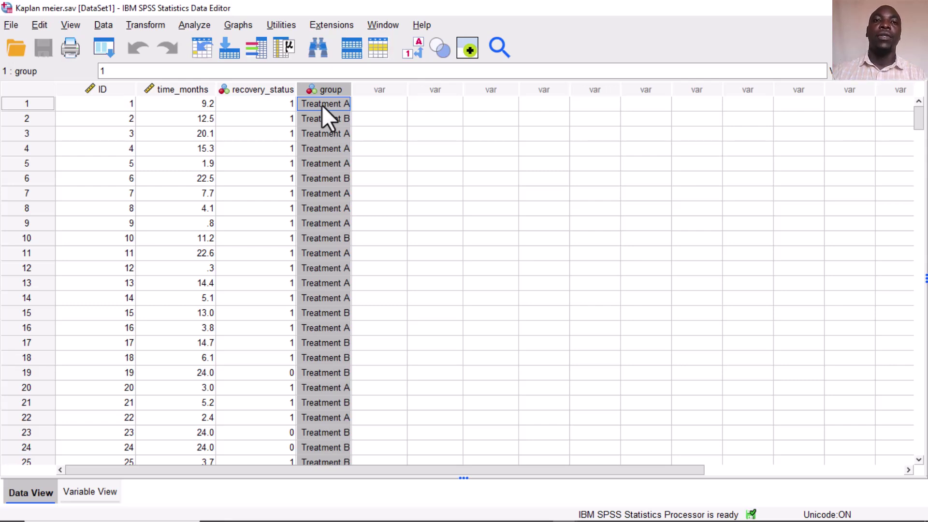
left_click(408, 133)
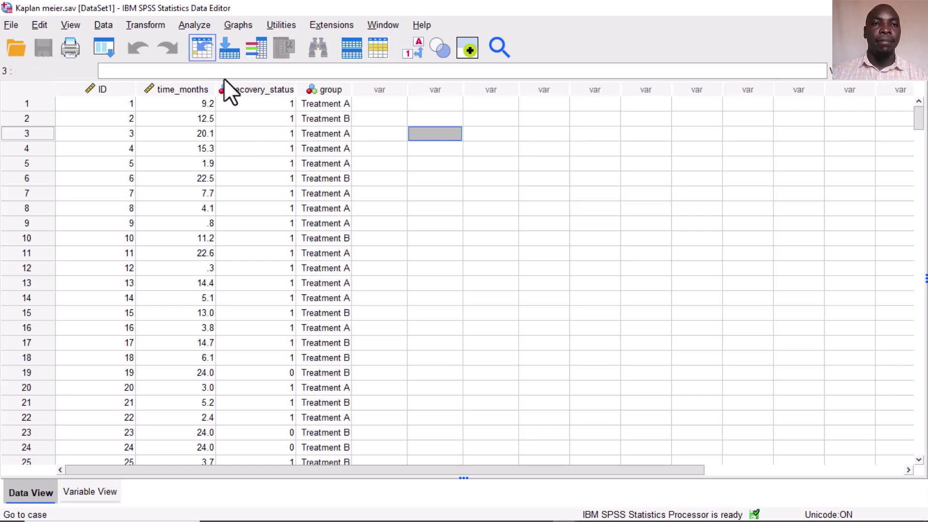
- Start a Kaplan-Meier survival analysis with time_months as the time variable
left_click(194, 25)
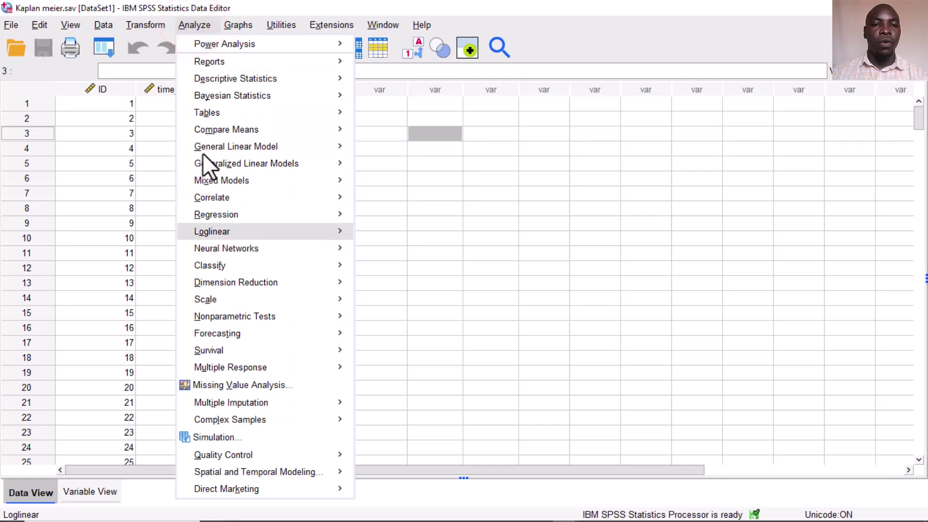
mouse_move(217, 334)
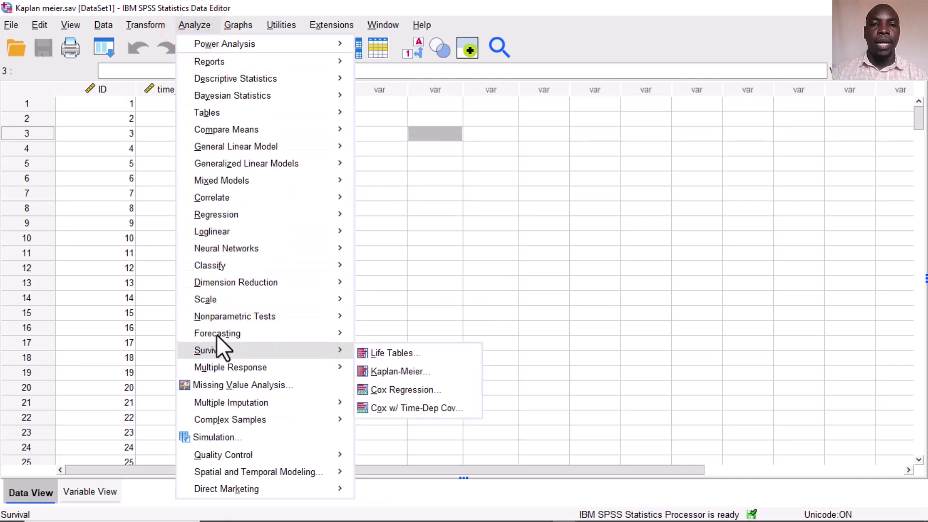
left_click(398, 371)
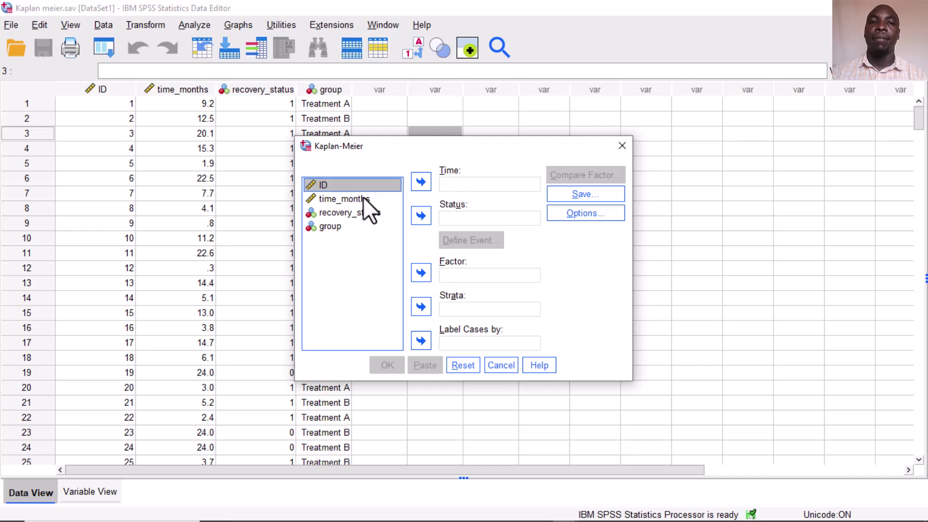
left_click(344, 199)
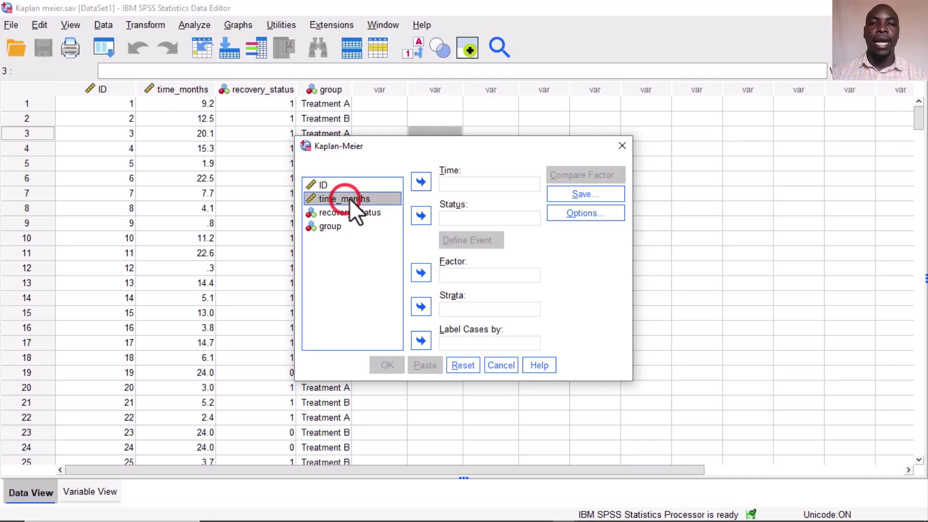
left_click(424, 182)
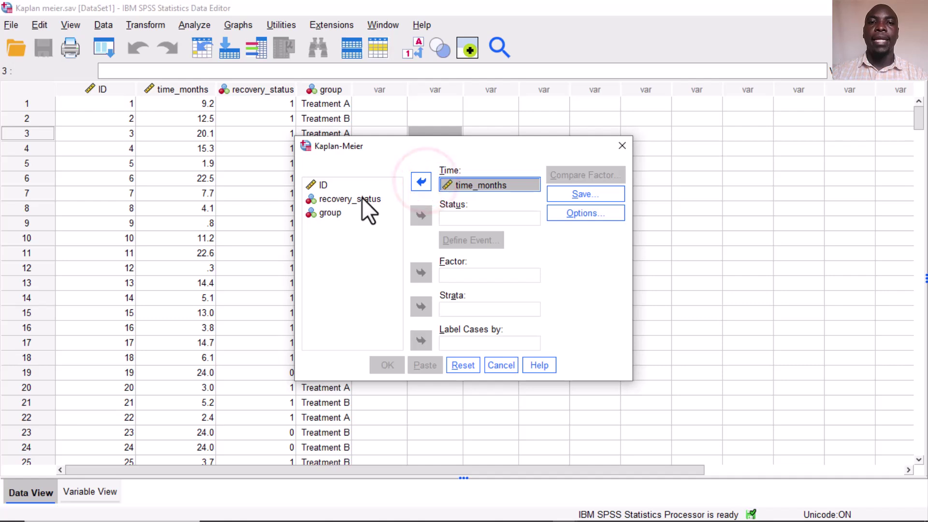
- Assign recovery_status as the status variable and define the single value 1 as the event
left_click(363, 198)
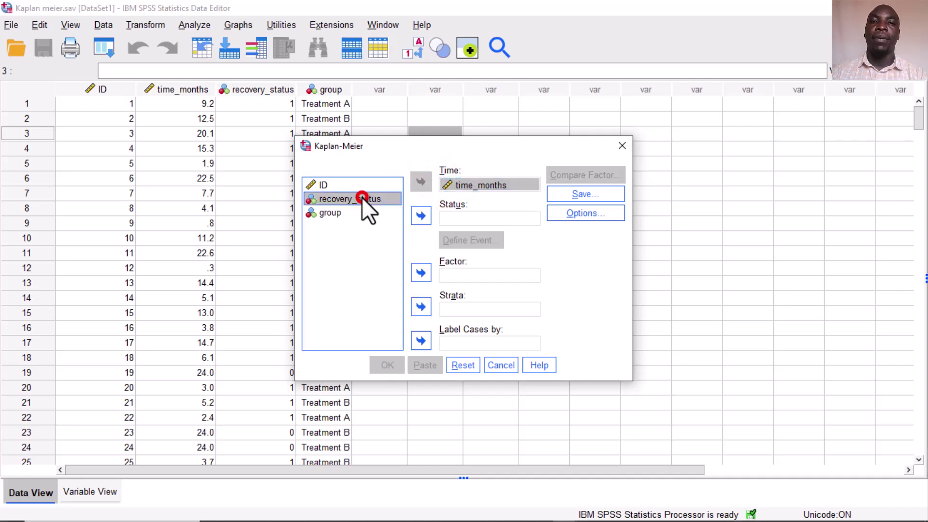
left_click(427, 212)
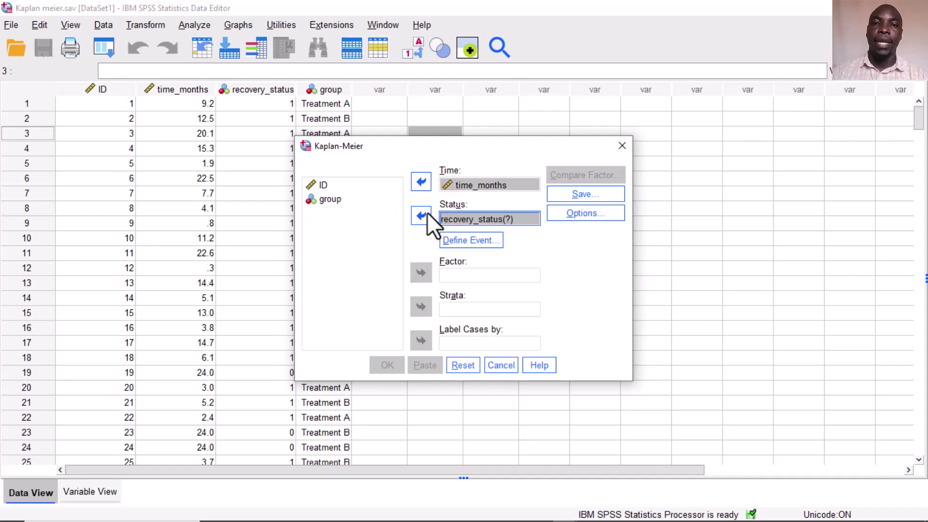
left_click(467, 242)
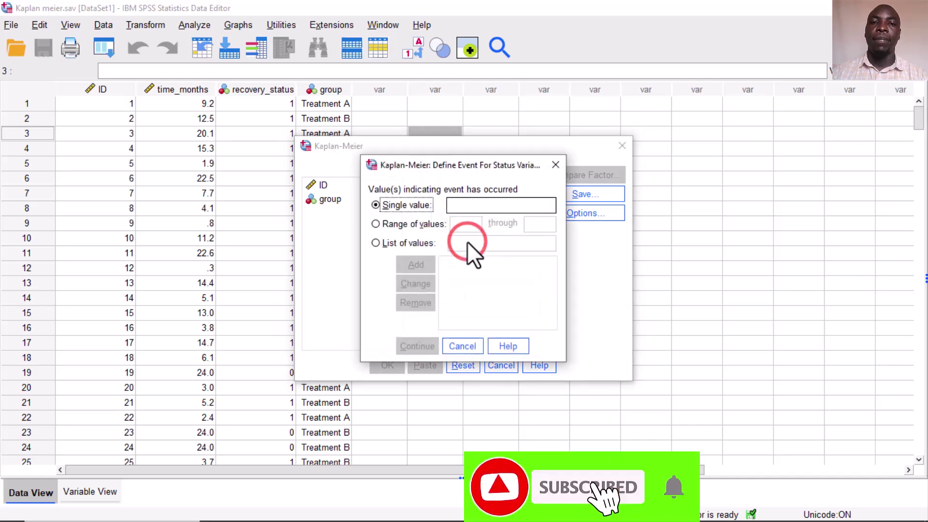
left_click(464, 206)
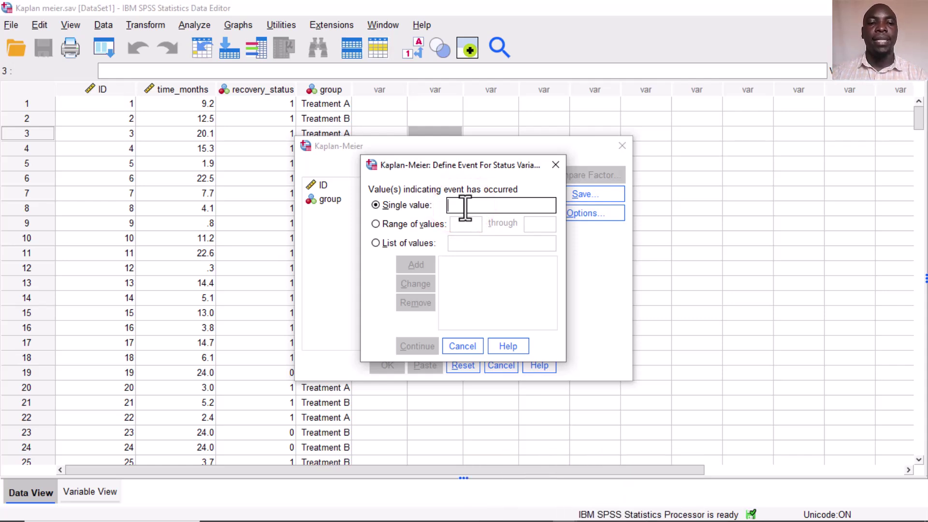
type("1")
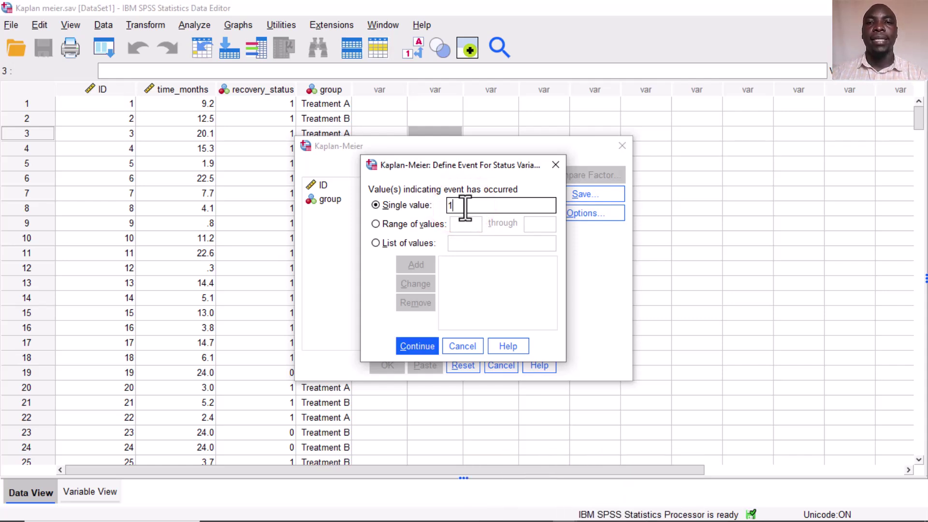
left_click(415, 345)
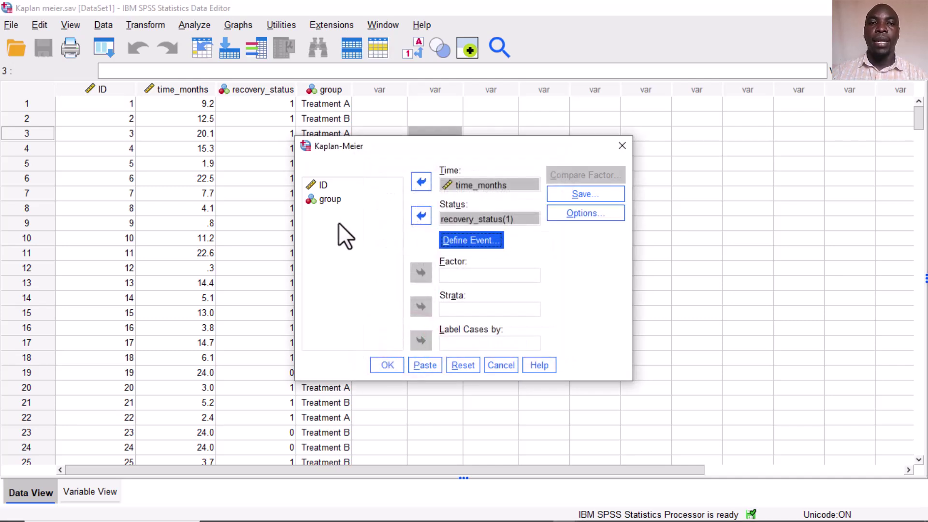
- Assign group as the factor and enable the Log rank test for comparing factor levels, pooled over strata
left_click(326, 202)
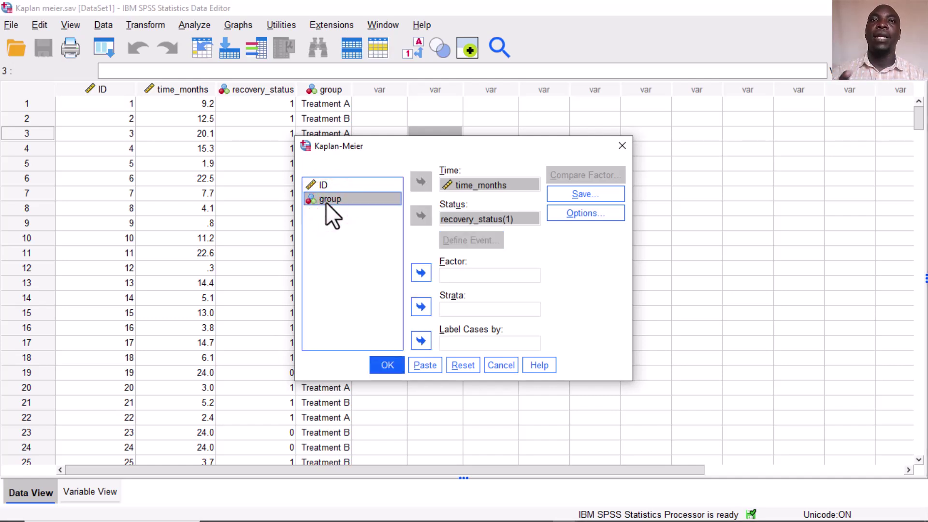
left_click(418, 269)
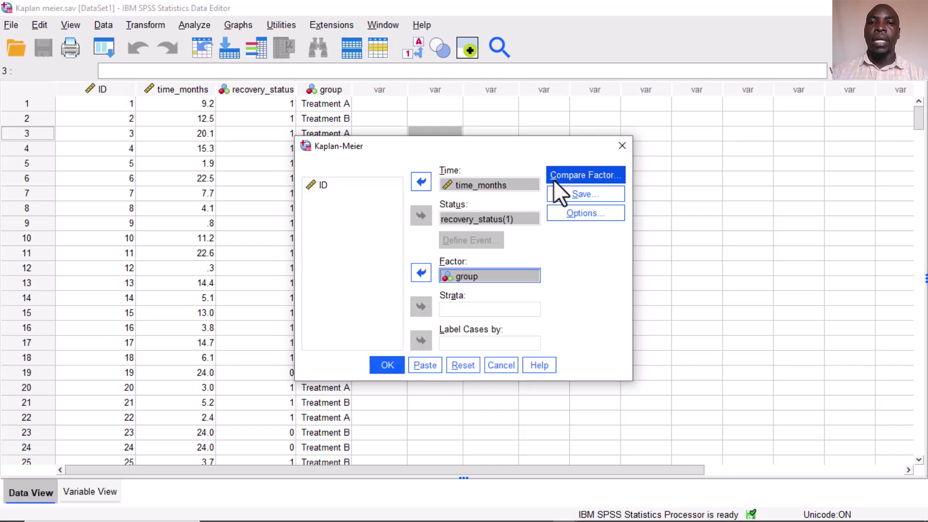
left_click(595, 174)
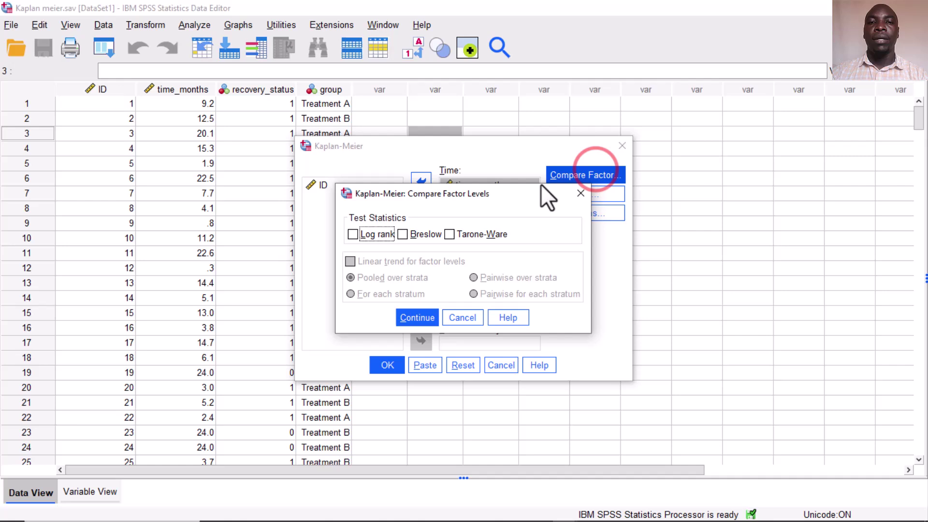
left_click(353, 234)
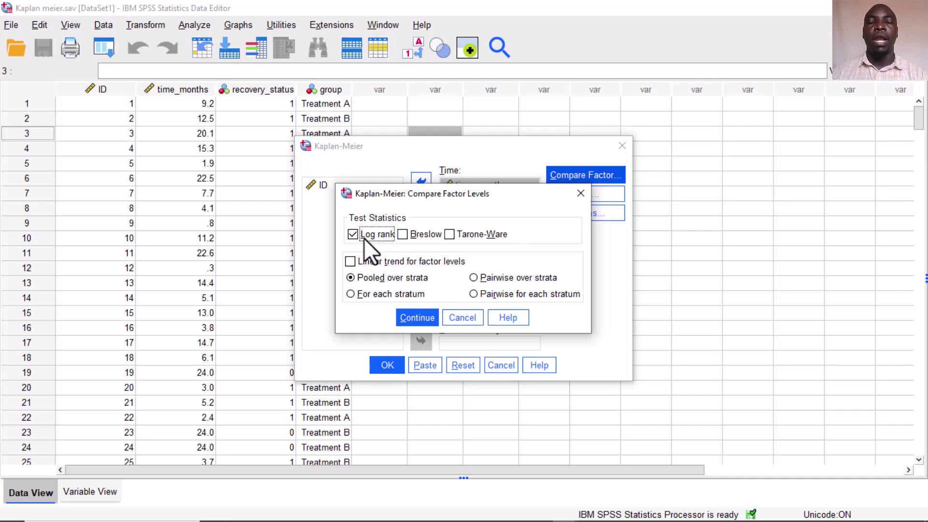
left_click(407, 318)
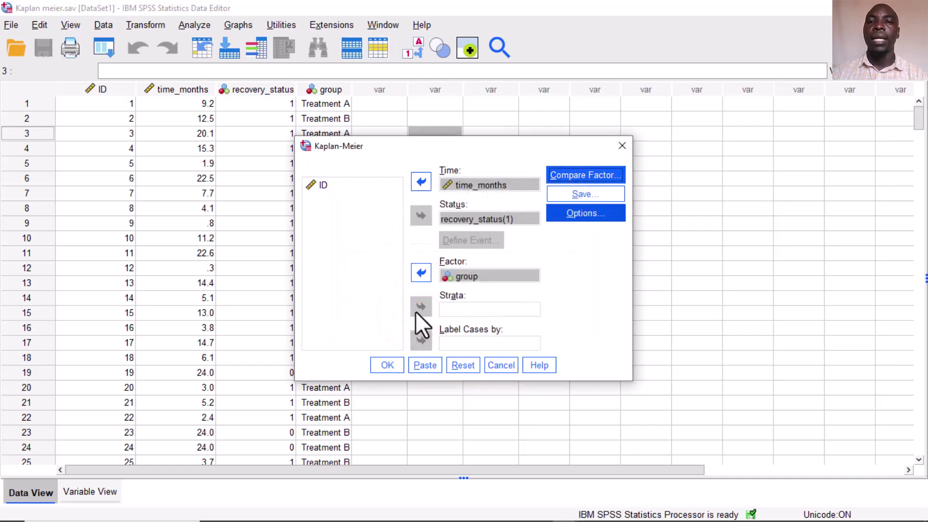
- Add a Survival plot to the Kaplan-Meier output options and run the analysis
left_click(582, 212)
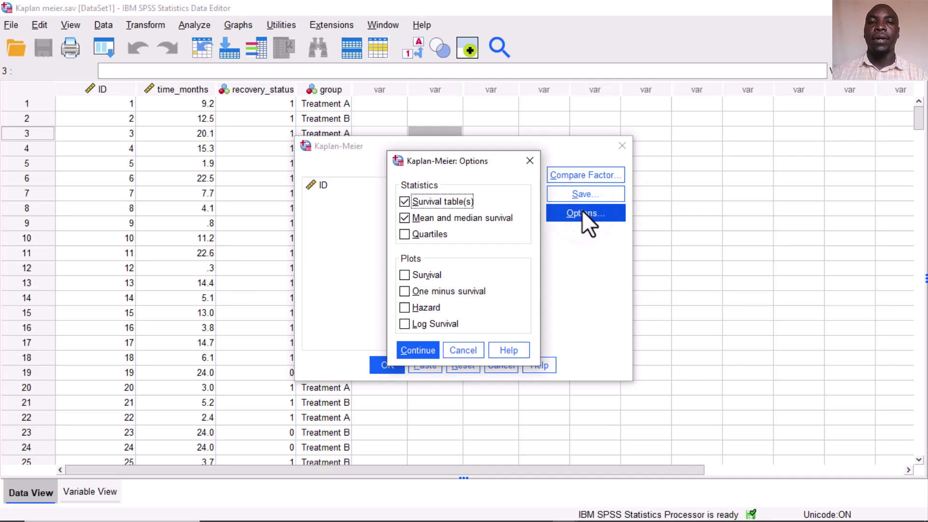
left_click(406, 274)
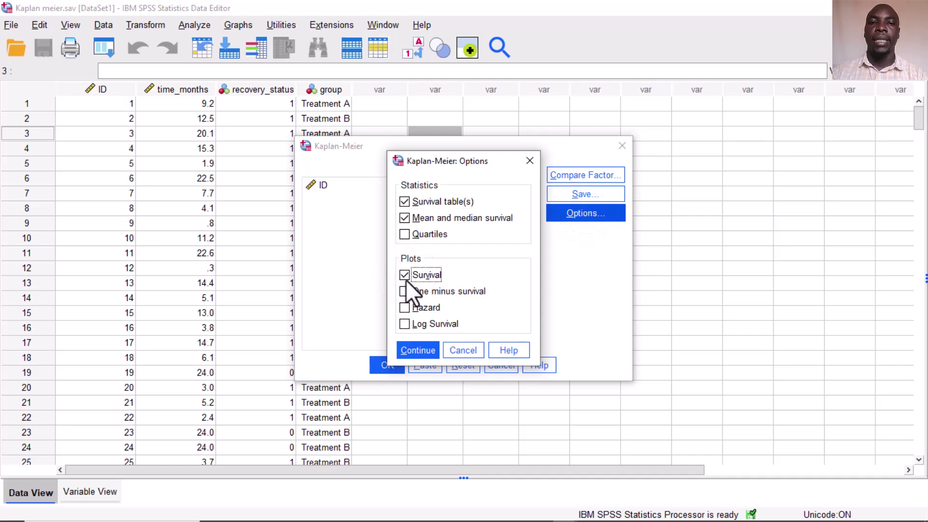
left_click(411, 349)
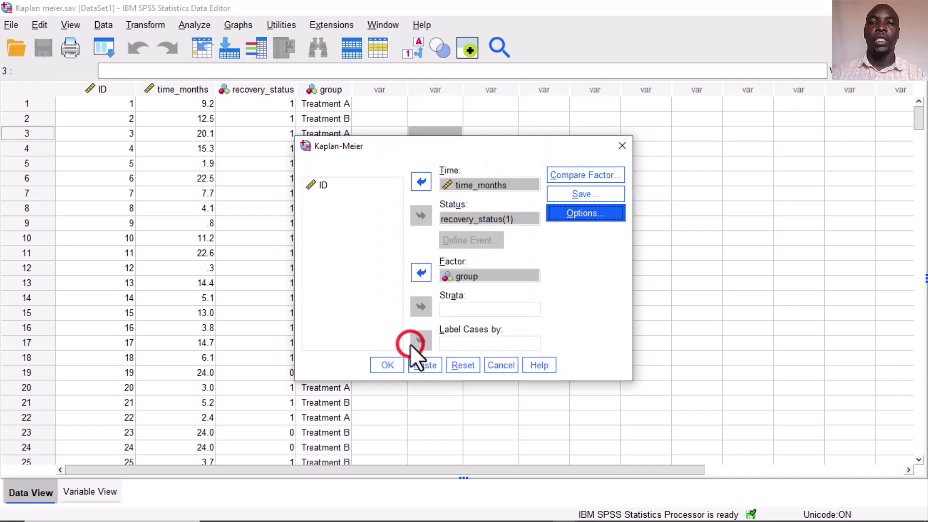
left_click(384, 365)
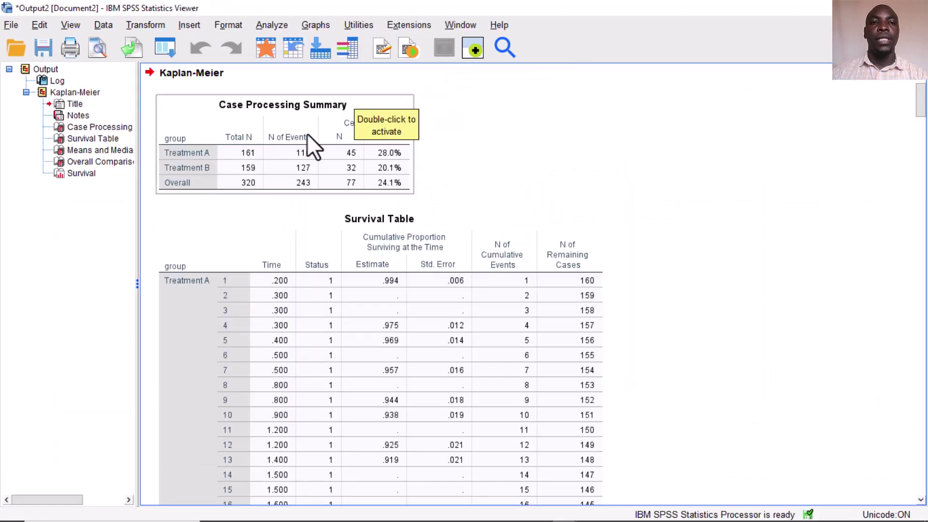
- Review the Case Processing Summary and the Survival Table estimates for Treatment A and Treatment B
left_click(306, 135)
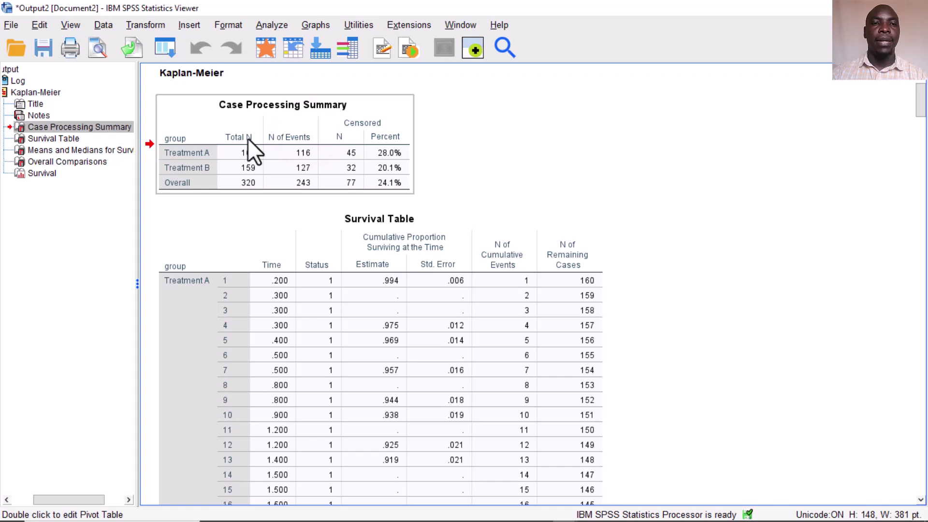
left_click(194, 152)
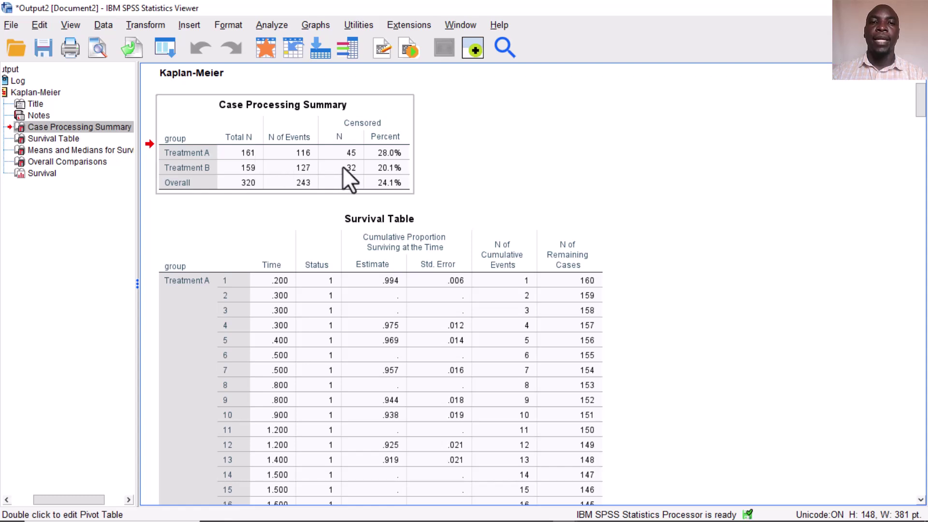
left_click(351, 282)
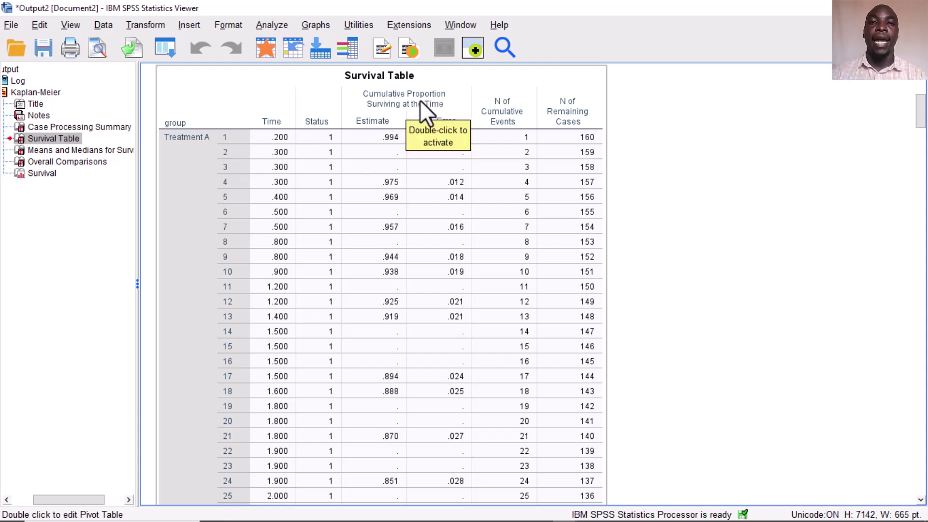
left_click(385, 136)
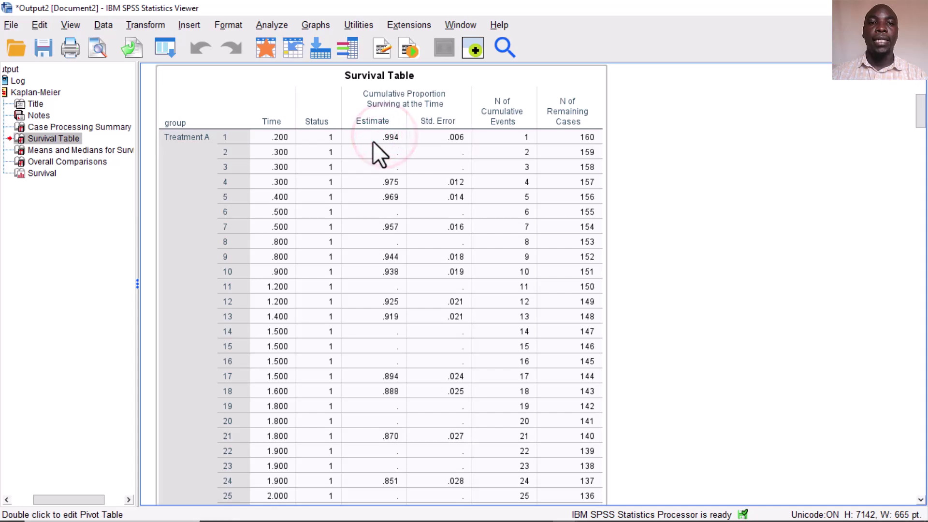
scroll(379, 191, "down", 15)
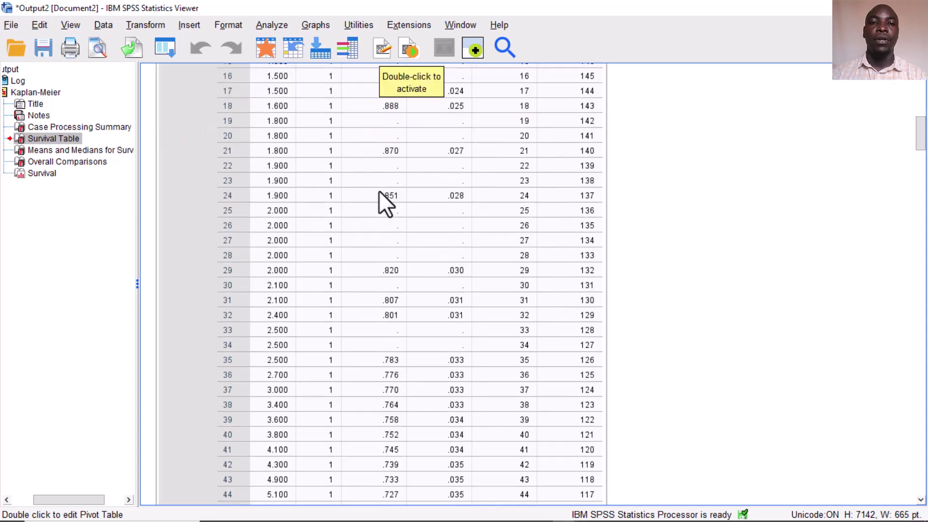
scroll(379, 191, "down", 16)
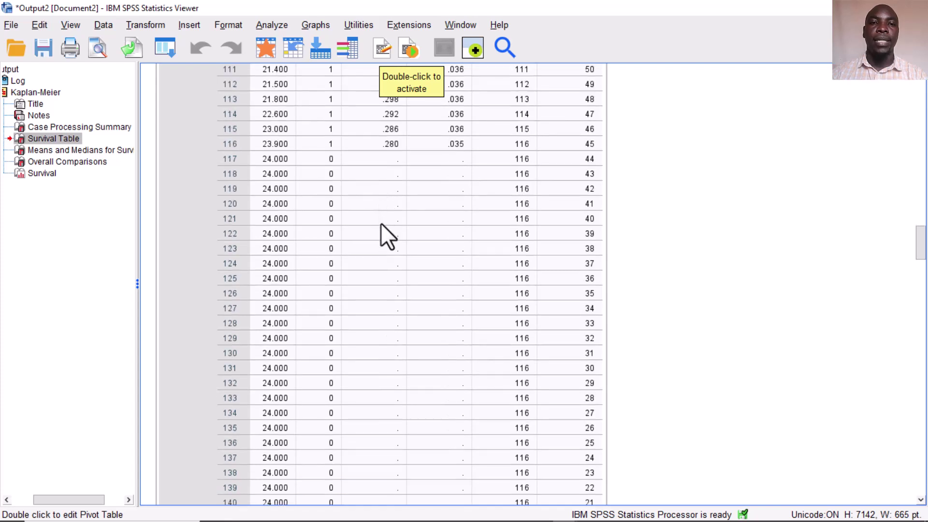
scroll(382, 249, "down", 11)
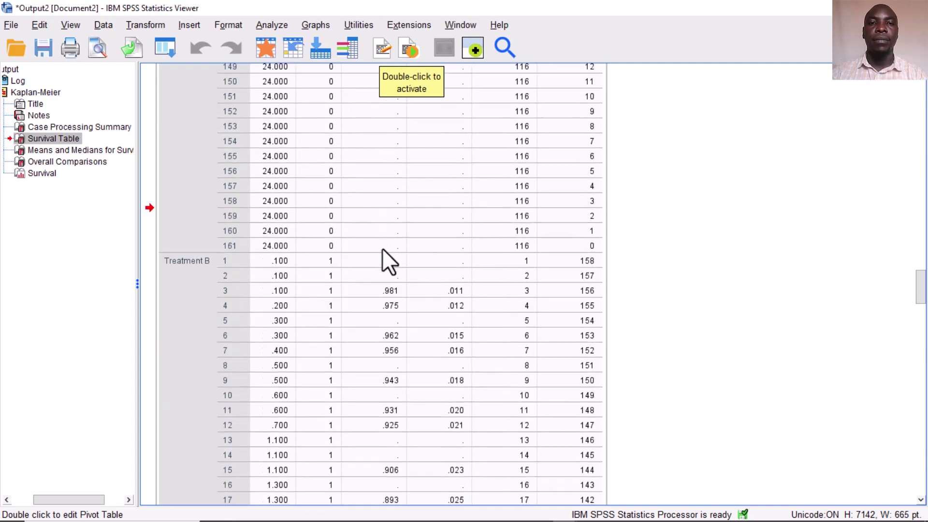
scroll(383, 250, "down", 3)
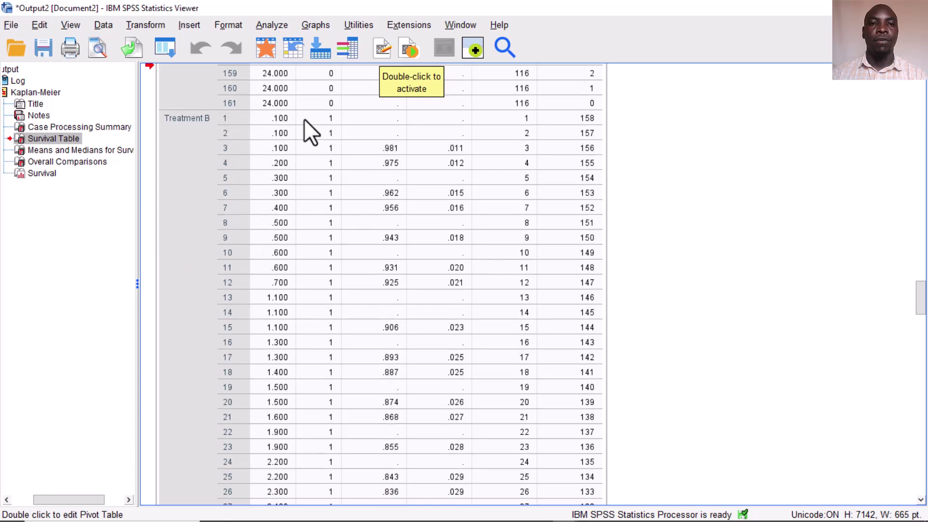
- Examine the survival time means and medians, the Log Rank overall comparison and the Survival Functions plot
scroll(346, 234, "down", 20)
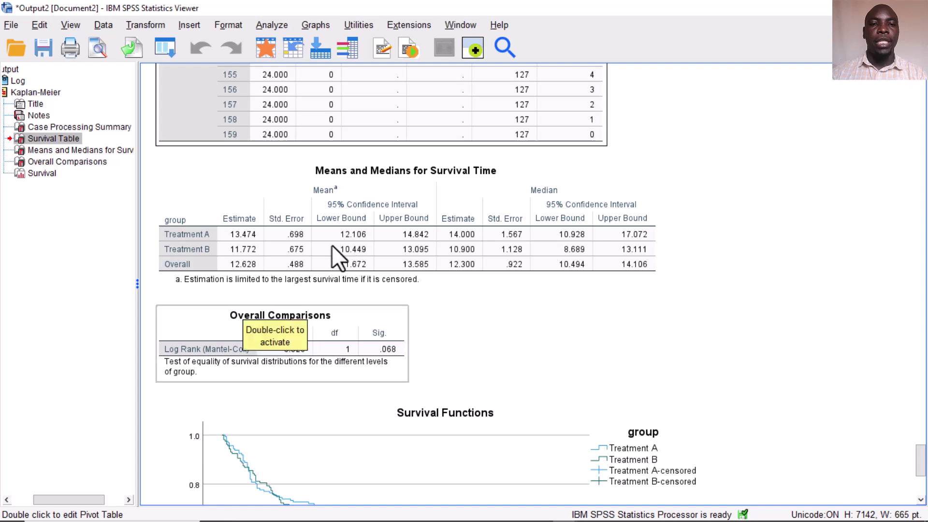
left_click(222, 331)
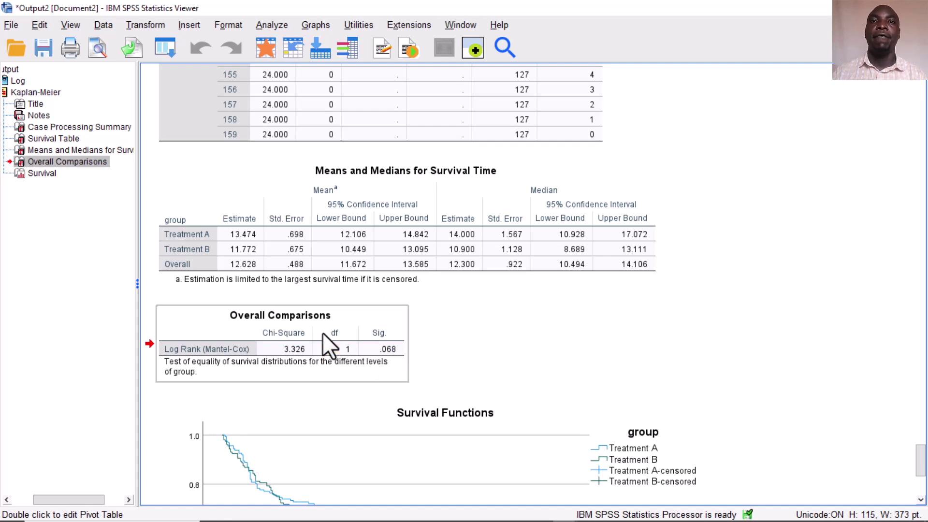
key("Down")
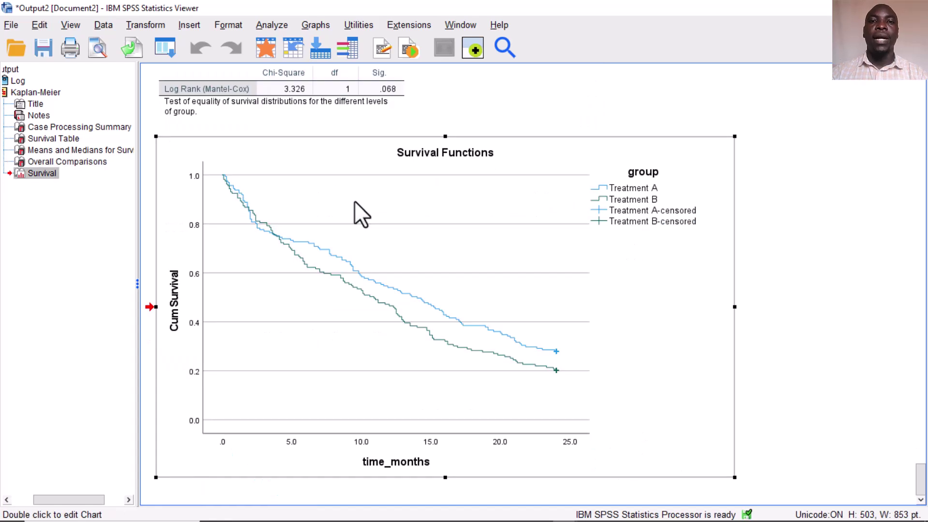